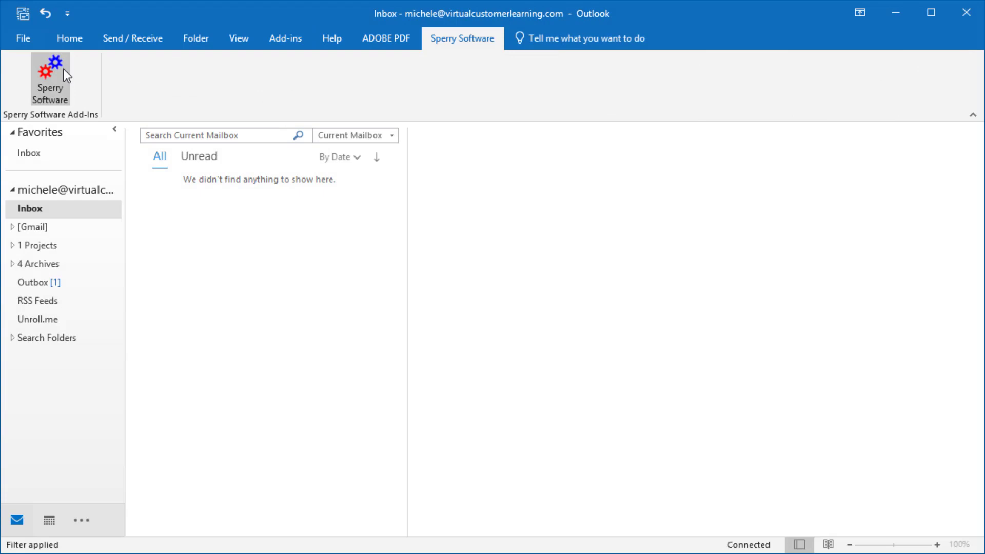
- Add a new recurring email in the Sperry Software add-in and start its message template
{"action": "left_click", "coordinate": [63, 69]}
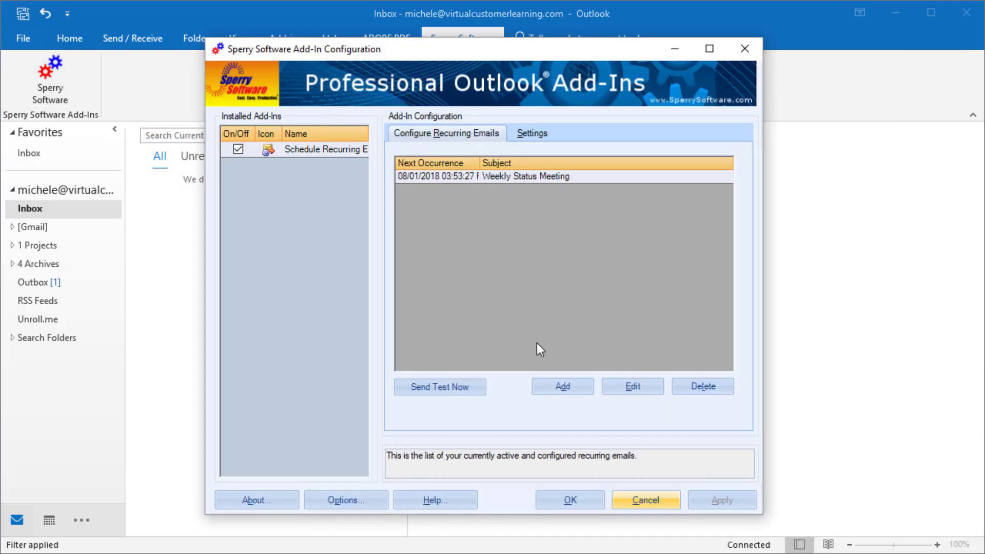
{"action": "left_click", "coordinate": [555, 389]}
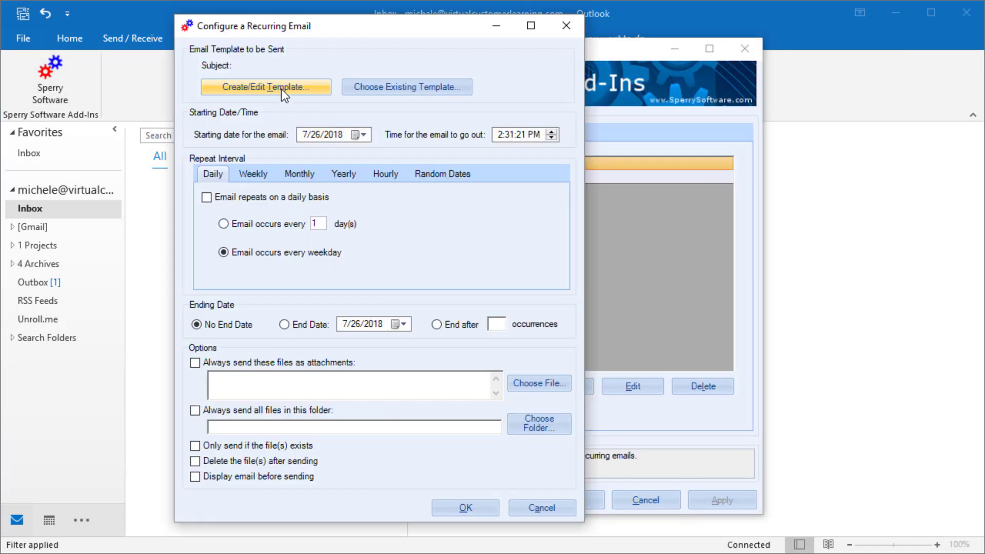
{"action": "left_click", "coordinate": [281, 88]}
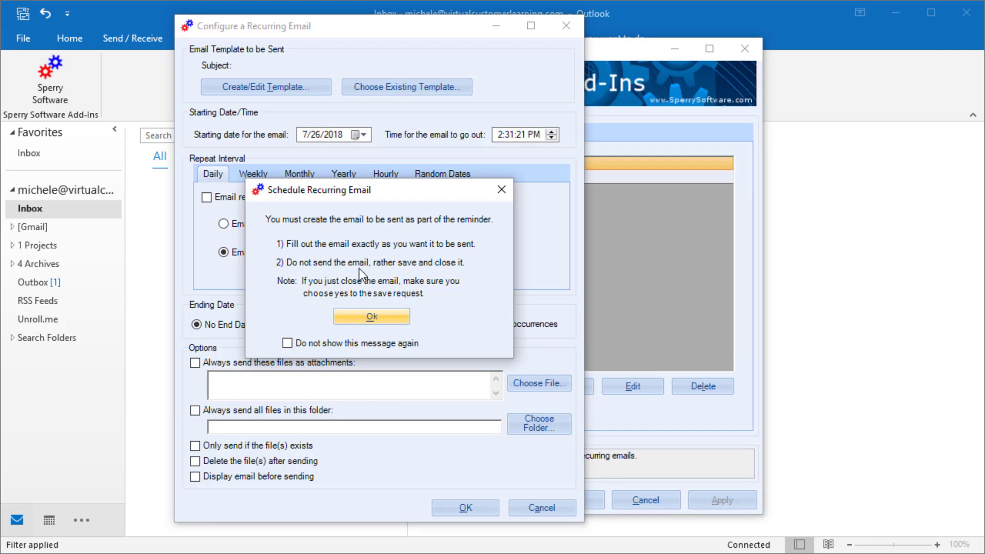
{"action": "left_click", "coordinate": [369, 316]}
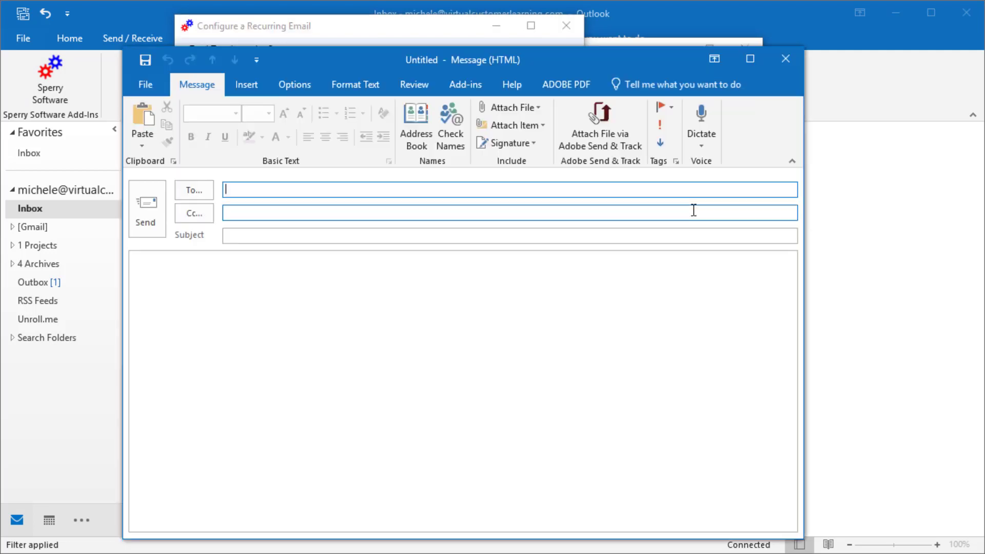
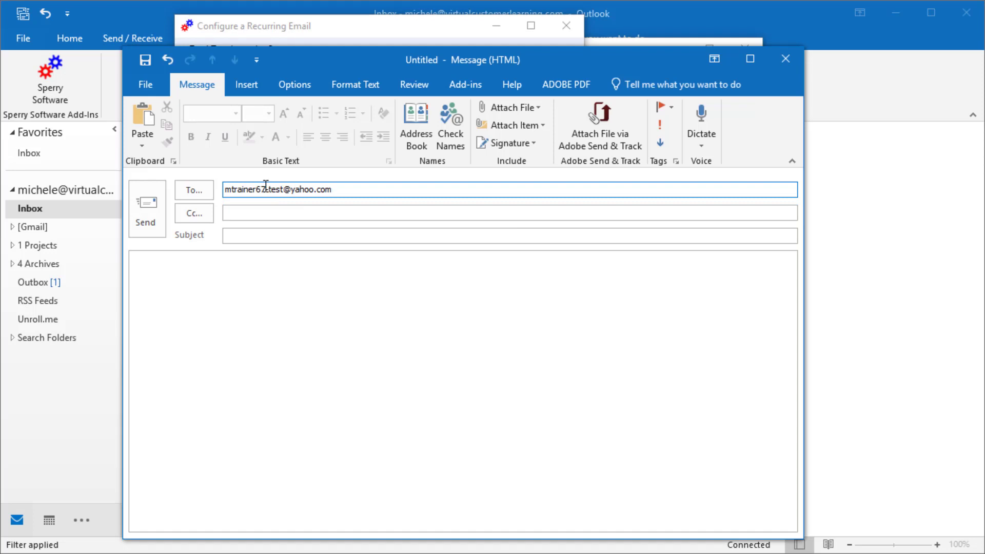
- Address the template to the test recipient, subject 'Reminder of 3-day Weekend', with the closed-Monday holiday body
{"action": "left_click", "coordinate": [234, 235]}
{"action": "type", "text": "Reminder of 3-day Weekend"}
{"action": "key", "text": "Tab"}
{"action": "type", "text": "Here's a reminder that we ar"}
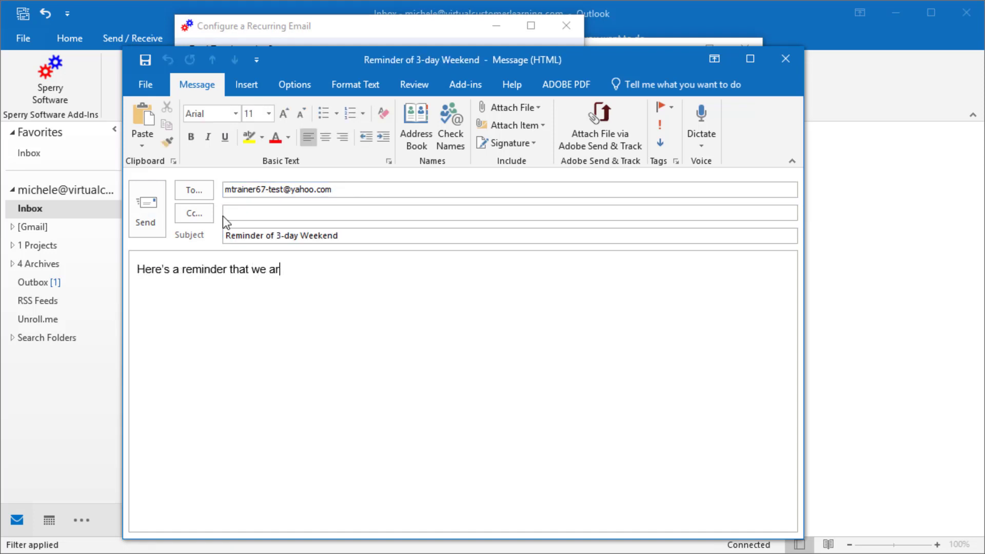
{"action": "type", "text": "e closed Monday for the 3-day weekend."}
{"action": "key", "text": "Return"}
{"action": "type", "text": "Have a great holiday!"}
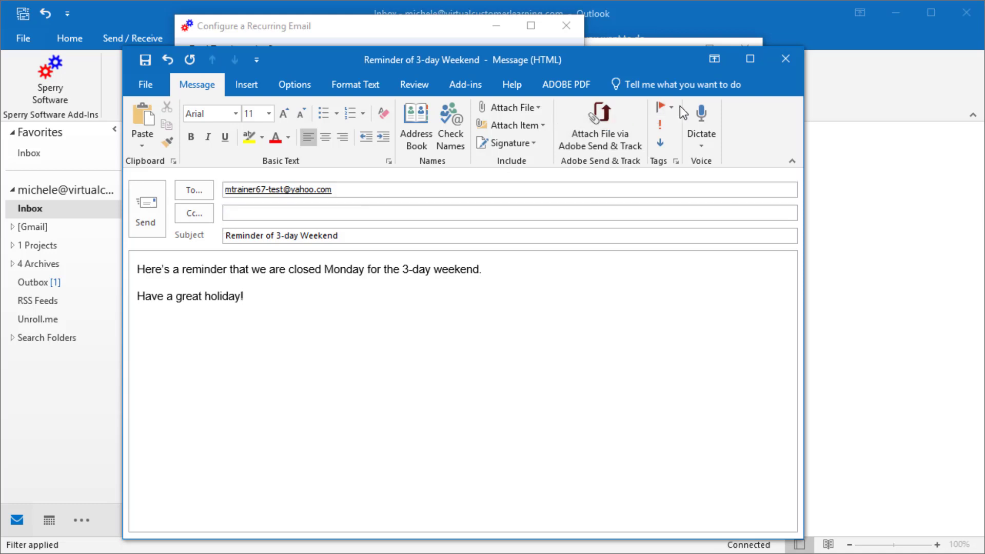
{"action": "left_click", "coordinate": [789, 60]}
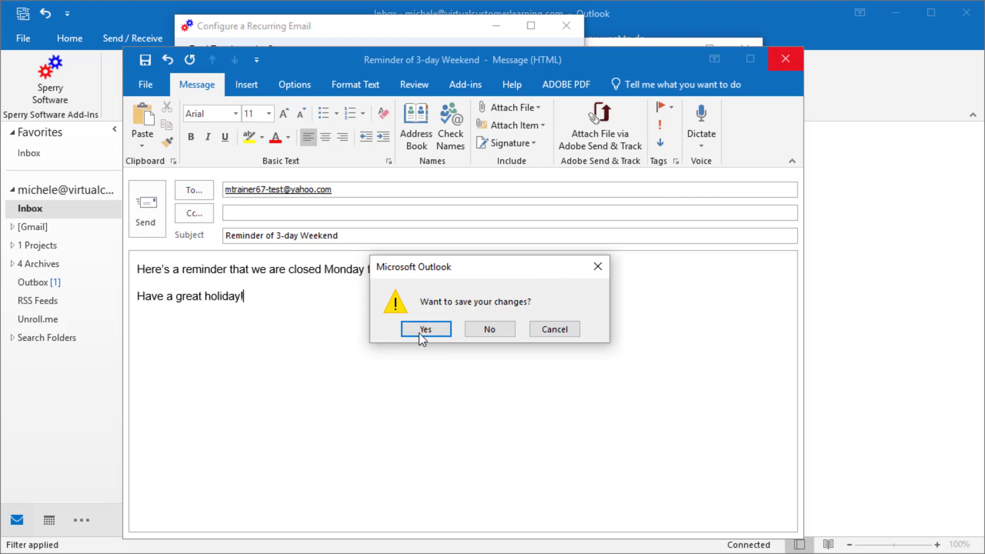
- Save the template and turn on weekly repetition on Tuesdays and Fridays
{"action": "left_click", "coordinate": [429, 331]}
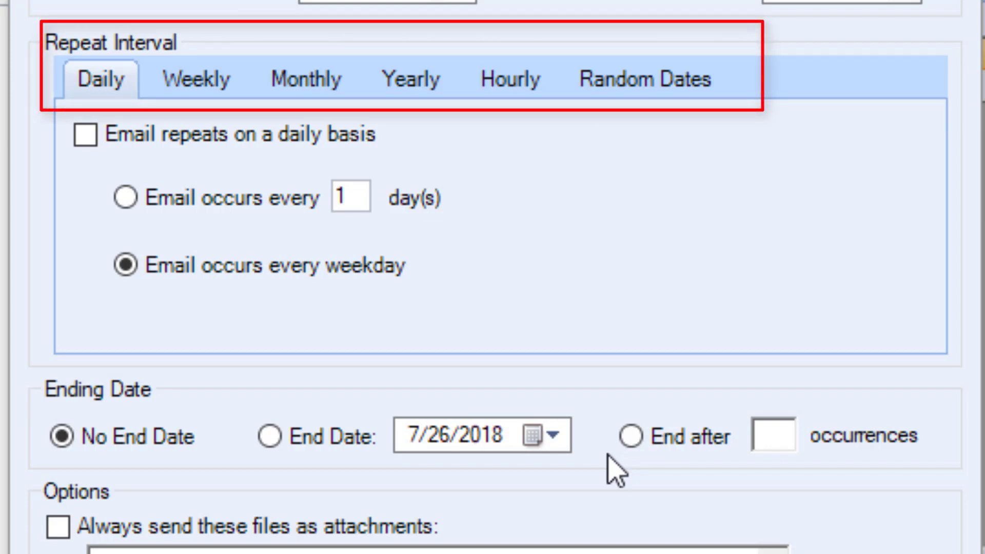
{"action": "left_click", "coordinate": [207, 88]}
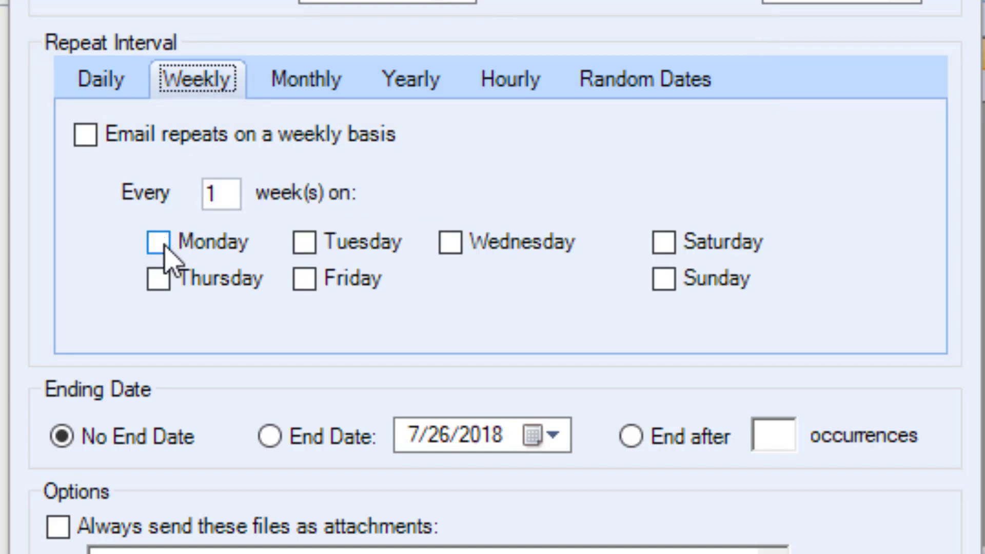
{"action": "left_click", "coordinate": [308, 247]}
{"action": "left_click", "coordinate": [313, 285]}
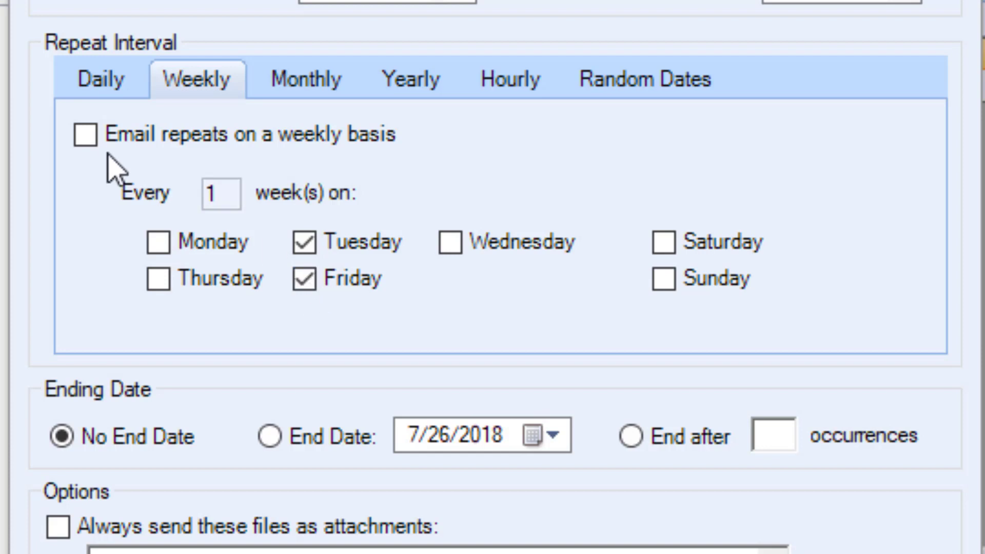
{"action": "left_click", "coordinate": [82, 137]}
- Turn on monthly repetition every 3 months on day 8
{"action": "left_click", "coordinate": [299, 84]}
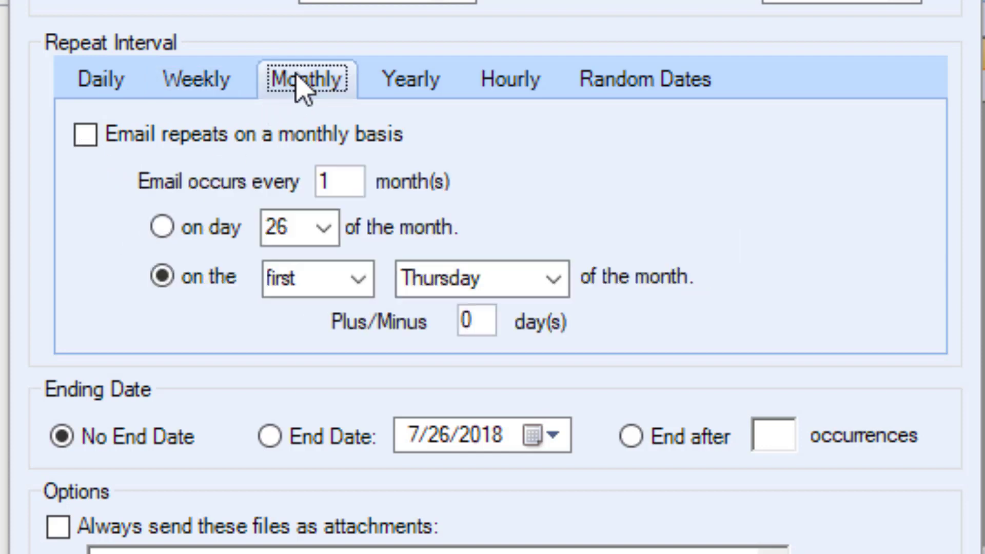
{"action": "double_click", "coordinate": [322, 181]}
{"action": "type", "text": "3"}
{"action": "left_click", "coordinate": [323, 228]}
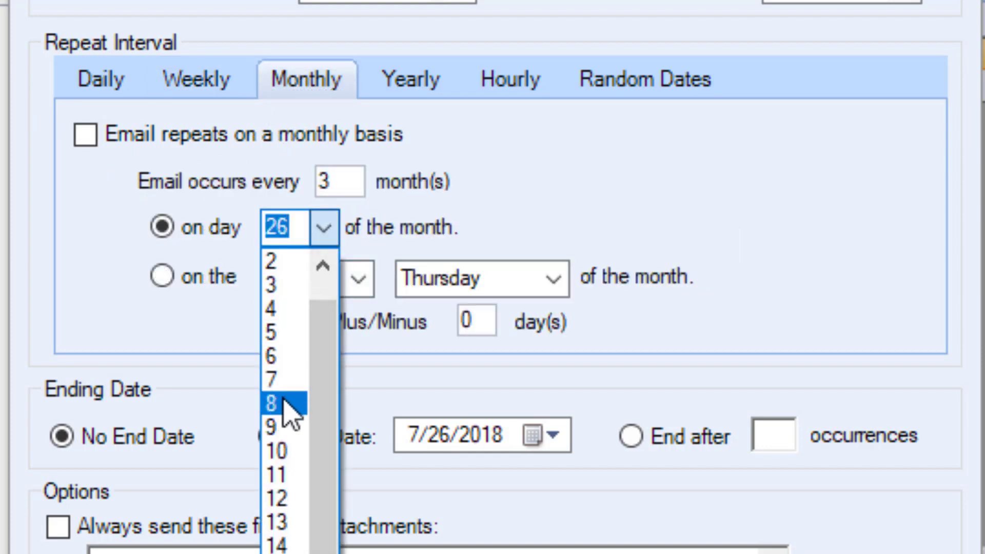
{"action": "left_click", "coordinate": [283, 402]}
{"action": "left_click", "coordinate": [83, 136]}
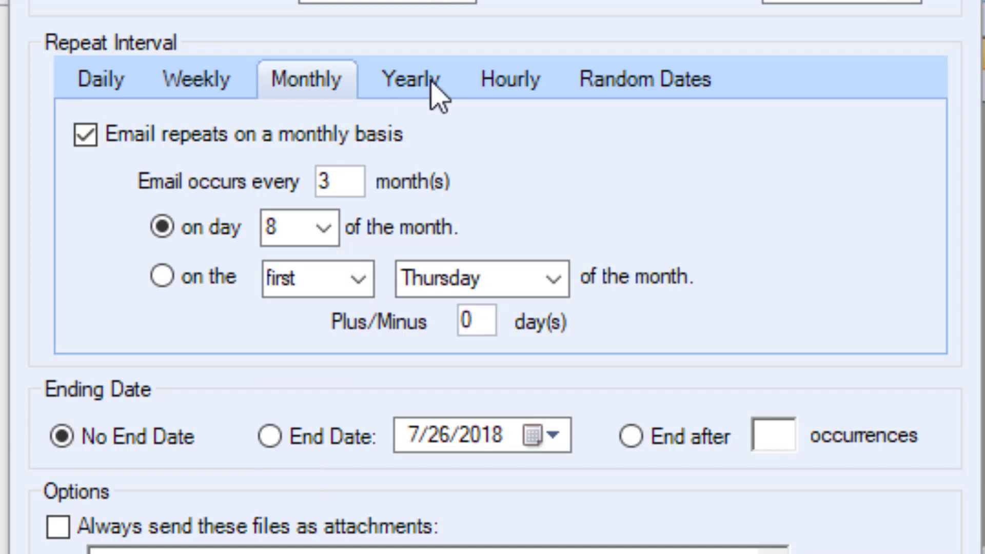
- Turn on hourly repetition every 2 hours
{"action": "left_click", "coordinate": [510, 80]}
{"action": "double_click", "coordinate": [330, 196]}
{"action": "type", "text": "2"}
{"action": "left_click", "coordinate": [85, 135]}
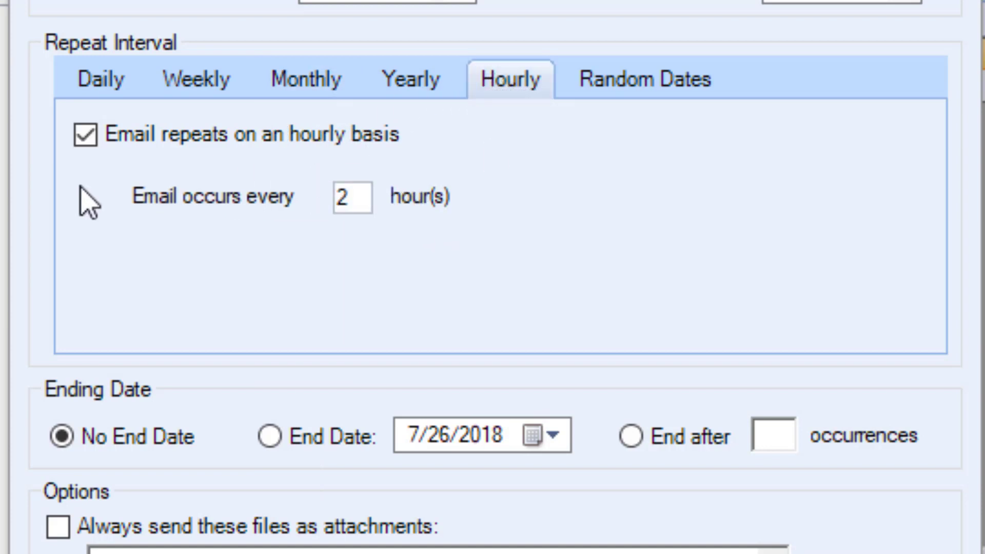
- Add 8/31/2018 and 11/9/2018 to the random dates list
{"action": "left_click", "coordinate": [620, 82]}
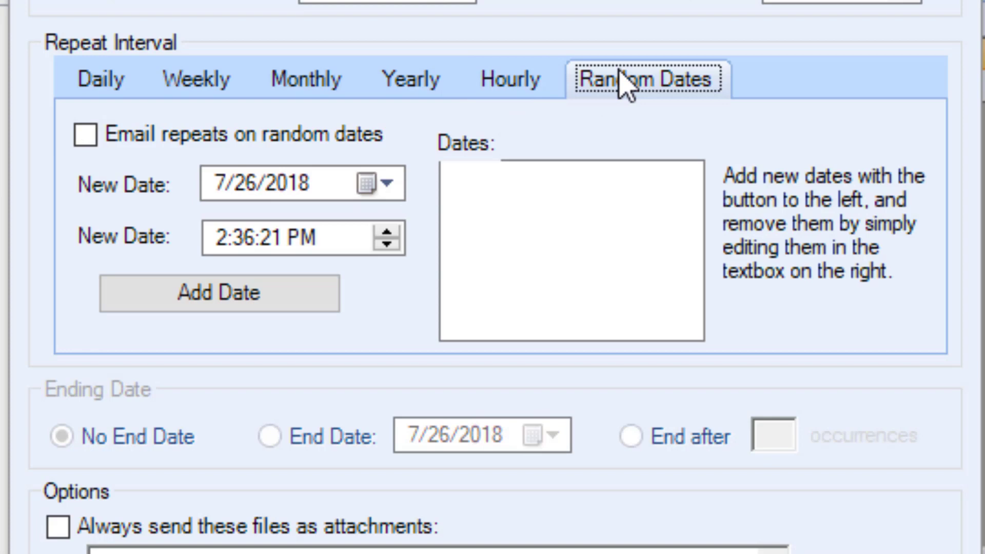
{"action": "left_click", "coordinate": [390, 183]}
{"action": "left_click", "coordinate": [587, 233]}
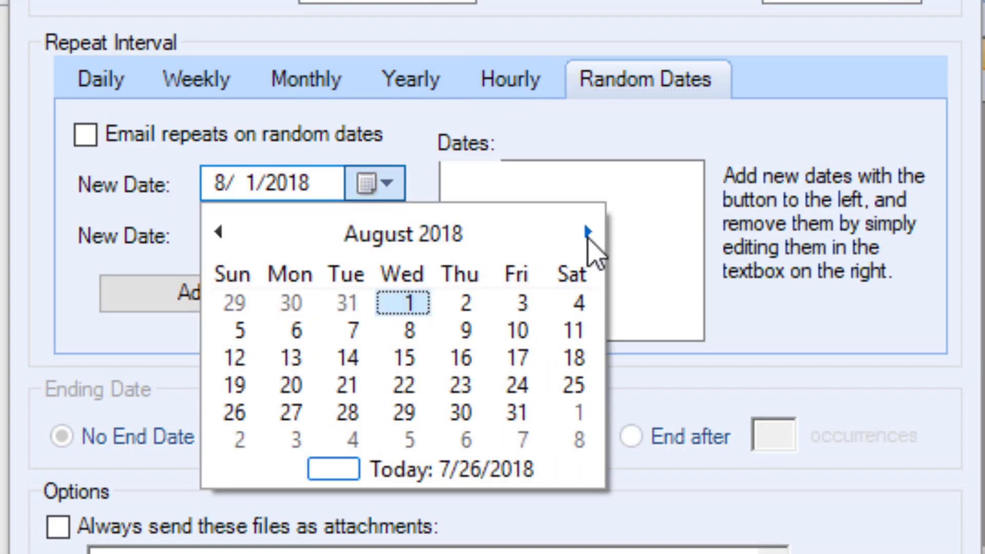
{"action": "left_click", "coordinate": [516, 413]}
{"action": "left_click", "coordinate": [219, 292]}
{"action": "left_click", "coordinate": [387, 184]}
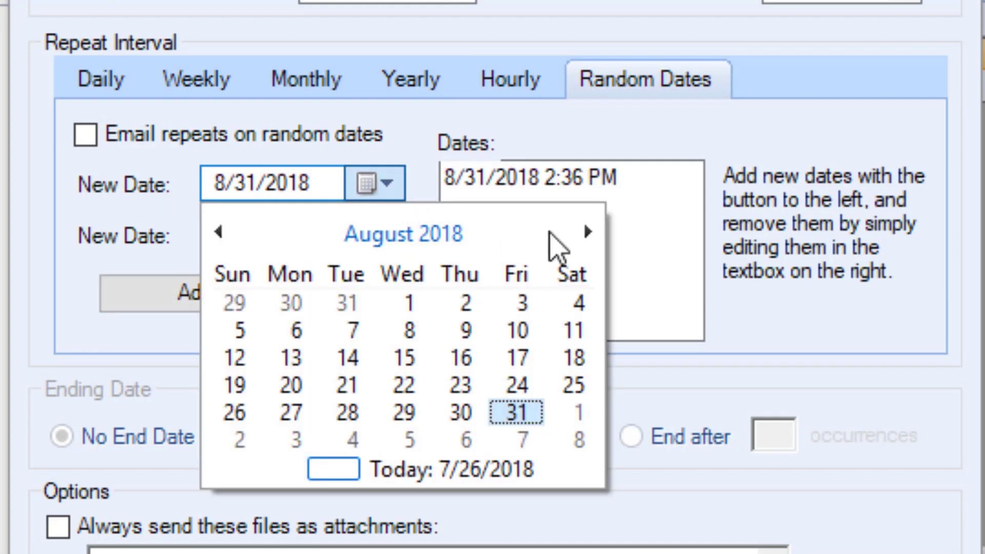
{"action": "left_click", "coordinate": [587, 232]}
{"action": "left_click", "coordinate": [587, 233]}
{"action": "left_click", "coordinate": [587, 232]}
{"action": "left_click", "coordinate": [508, 330]}
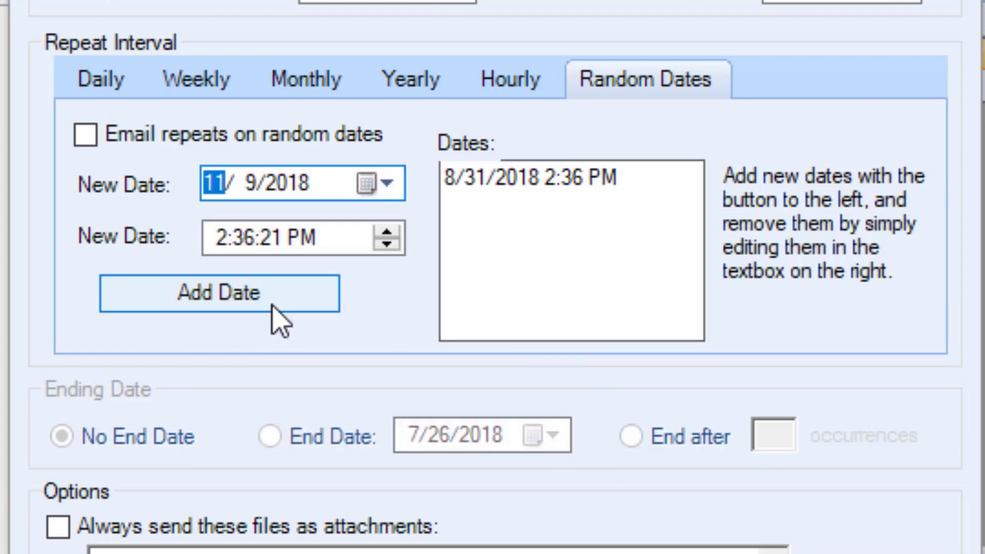
{"action": "left_click", "coordinate": [268, 307]}
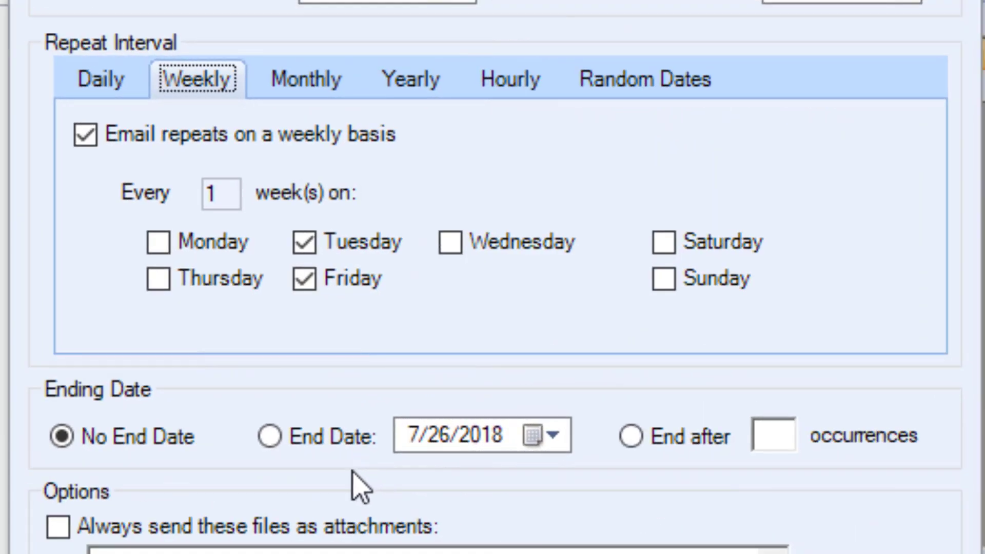
- Make the recurrence end after 10 occurrences
{"action": "left_click", "coordinate": [284, 459]}
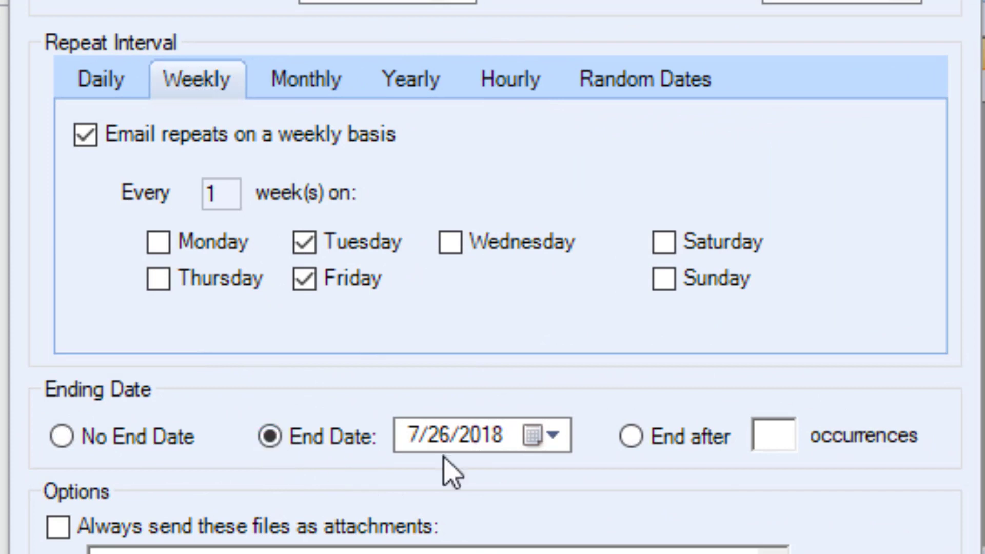
{"action": "left_click", "coordinate": [632, 437]}
{"action": "left_click", "coordinate": [772, 431]}
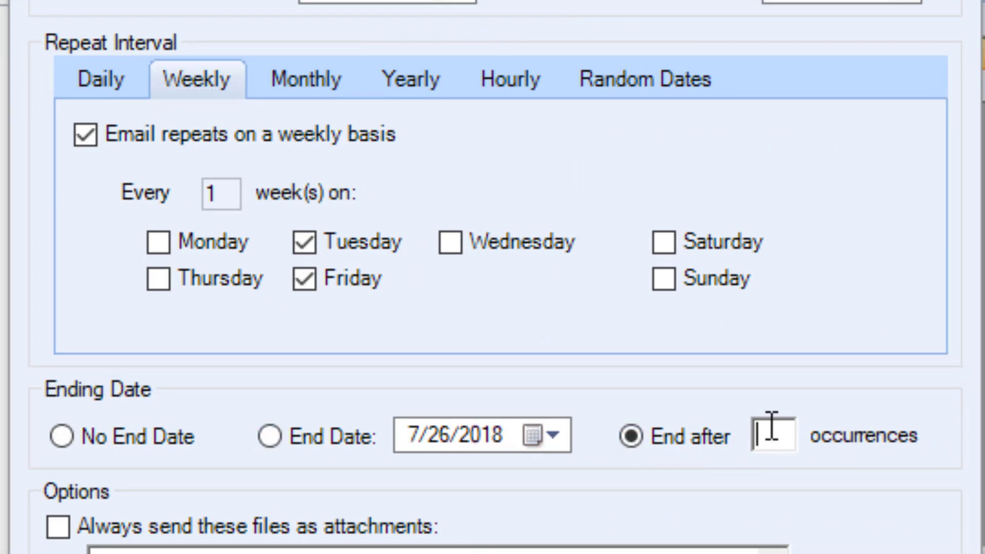
{"action": "type", "text": "10"}
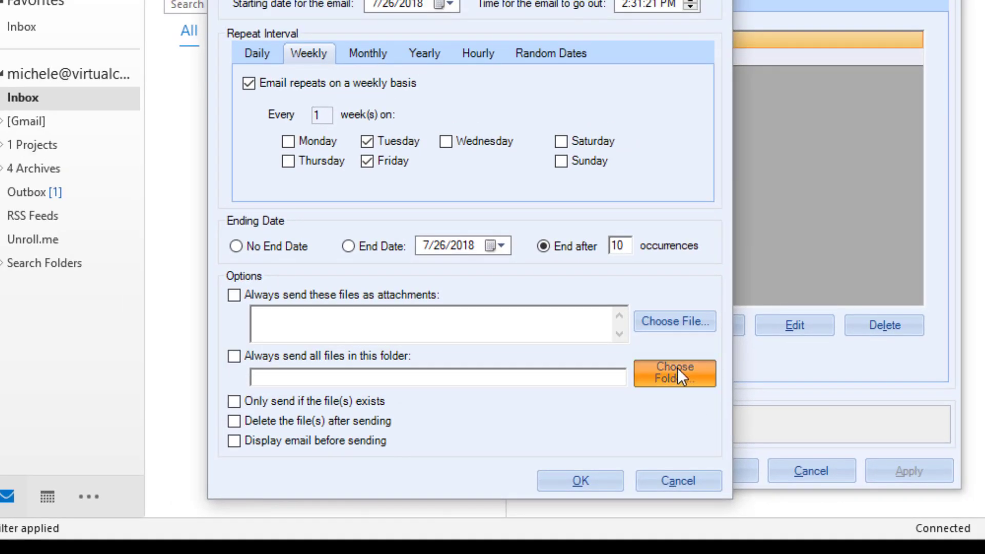
- Set the attachments folder to Documents > Attachments_Recurring and display each email before sending
{"action": "left_click", "coordinate": [676, 374]}
{"action": "scroll", "coordinate": [543, 261], "scroll_direction": "down", "scroll_amount": 1}
{"action": "left_click", "coordinate": [569, 262]}
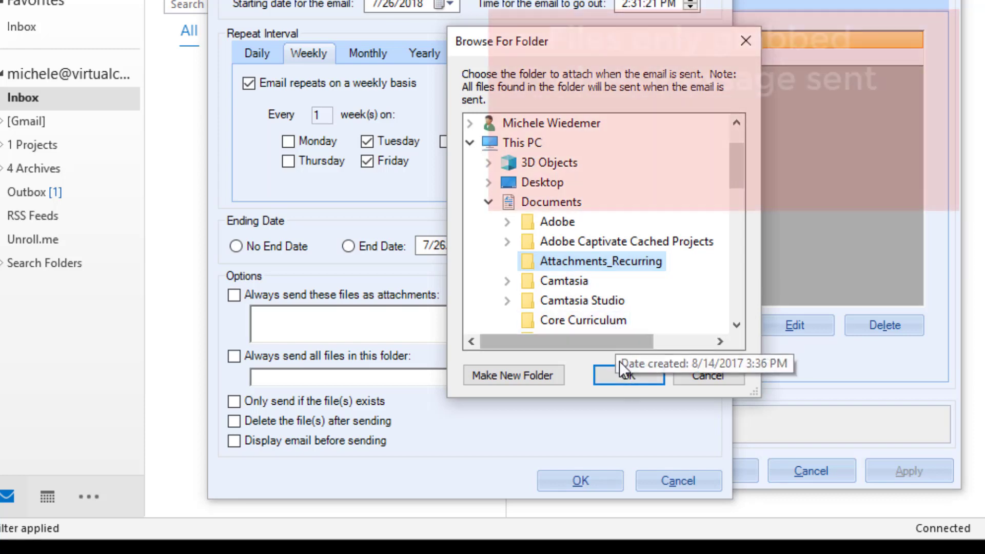
{"action": "left_click", "coordinate": [613, 378]}
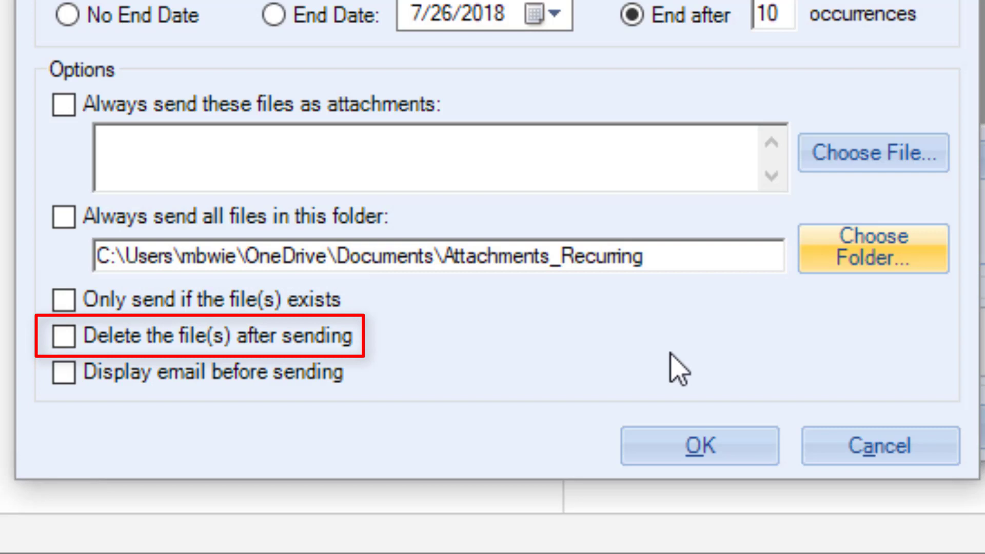
{"action": "left_click", "coordinate": [71, 378]}
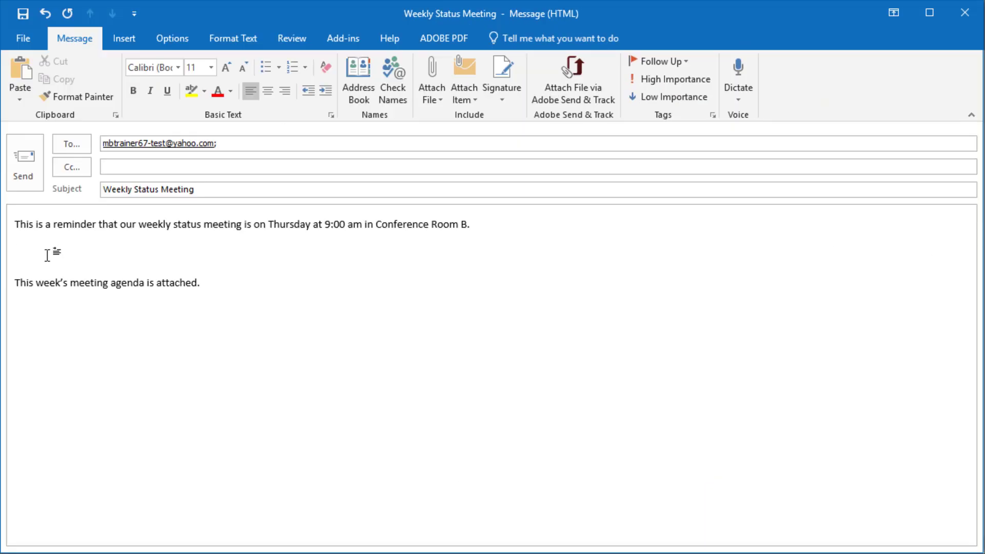
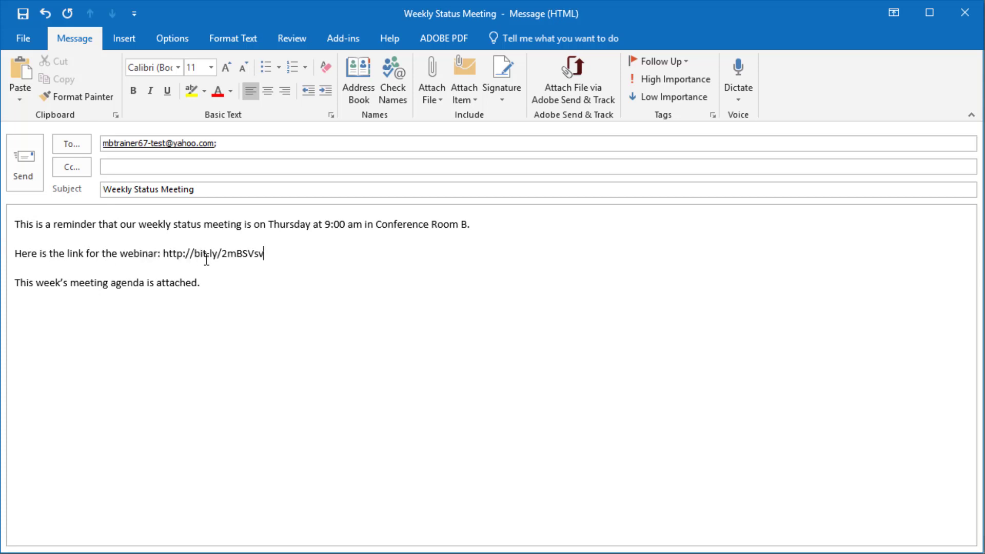
{"action": "double_click", "coordinate": [190, 254]}
{"action": "left_click", "coordinate": [137, 38]}
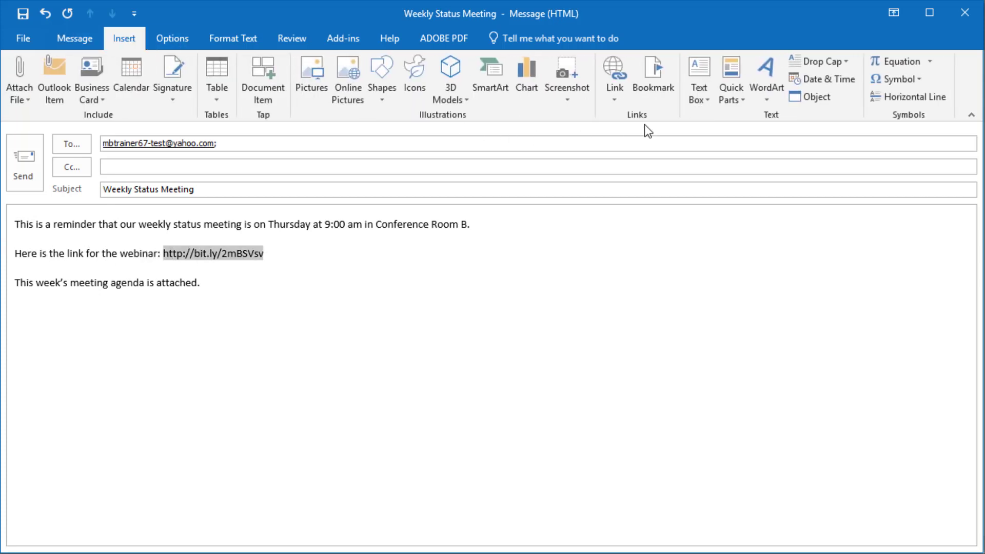
{"action": "left_click", "coordinate": [624, 98]}
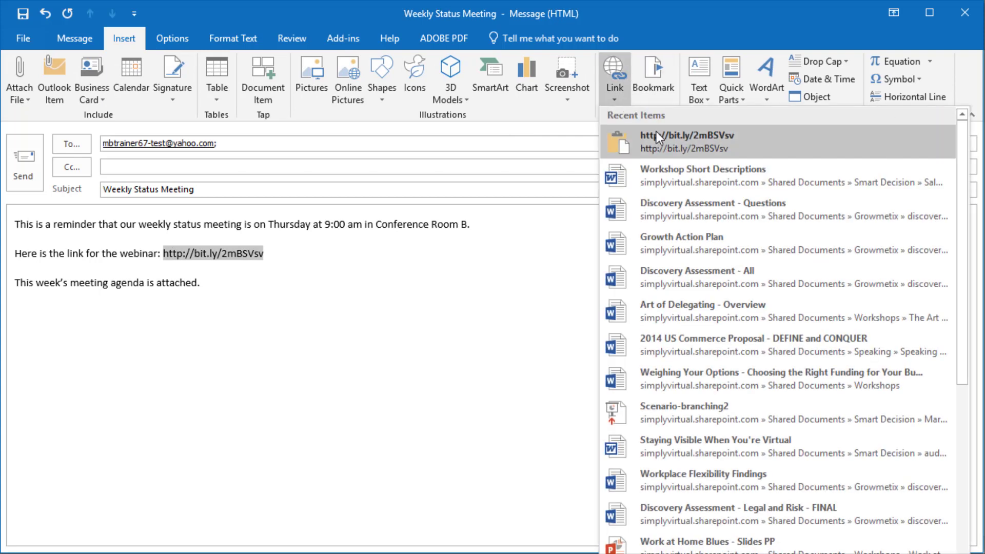
{"action": "left_click", "coordinate": [654, 135]}
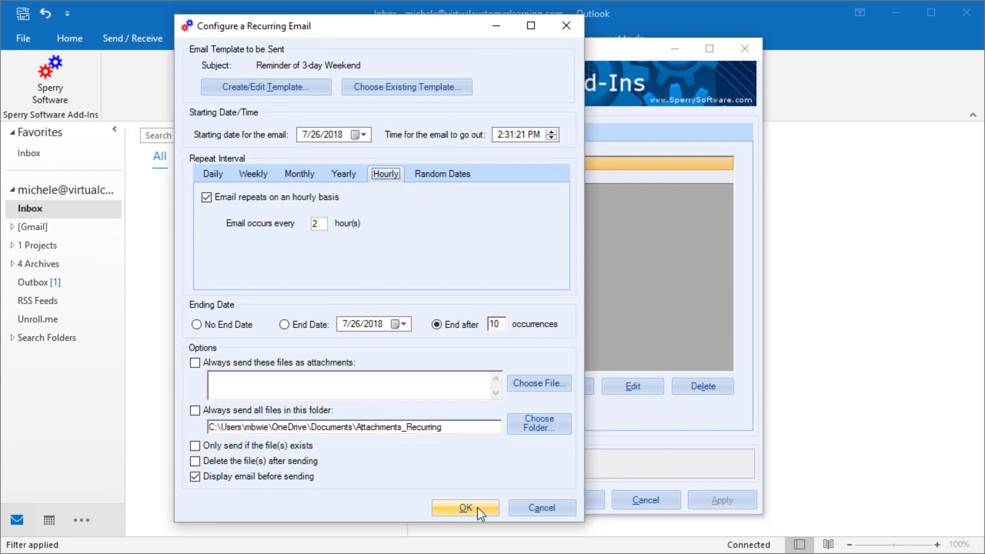
- Save the Reminder of 3-day Weekend recurring email and send a test of it now
{"action": "left_click", "coordinate": [478, 507]}
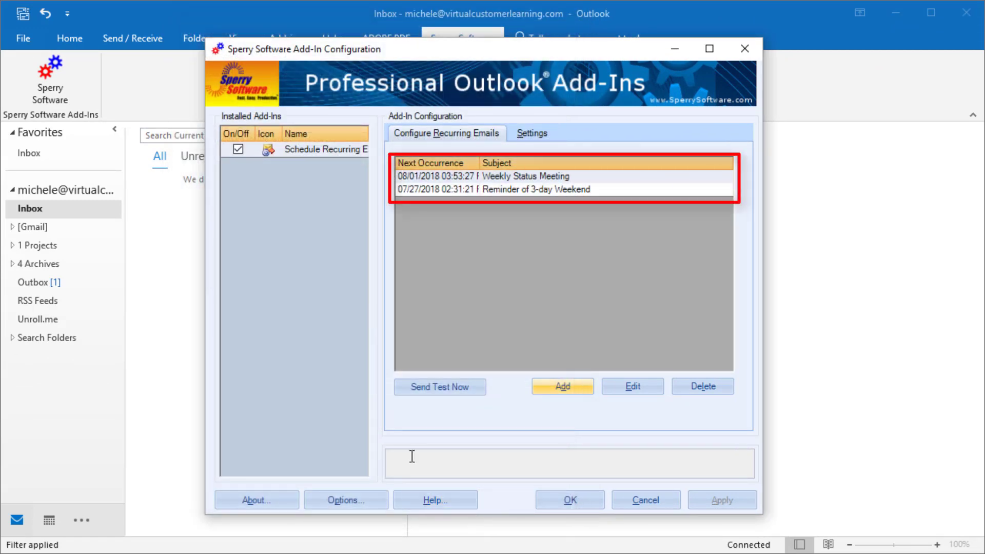
{"action": "left_click", "coordinate": [442, 387]}
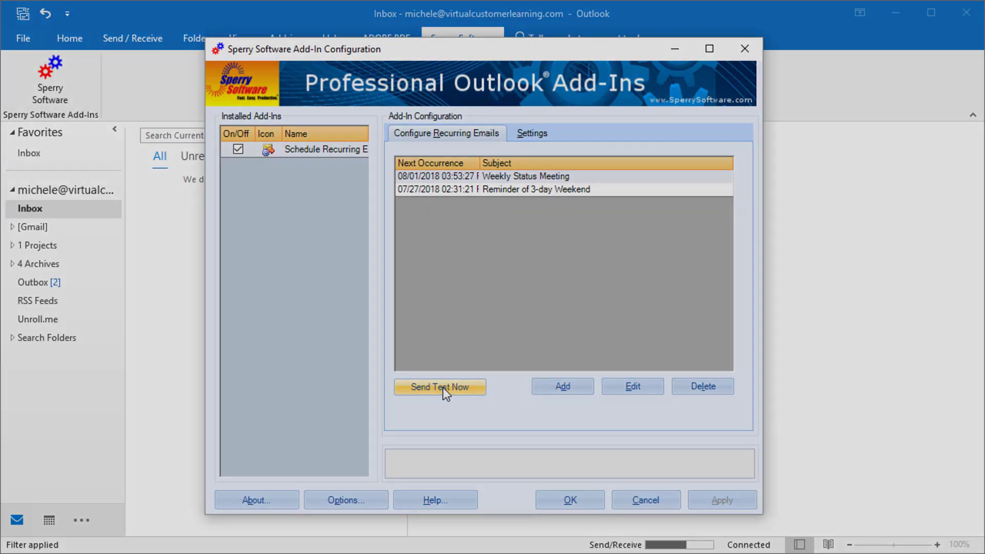